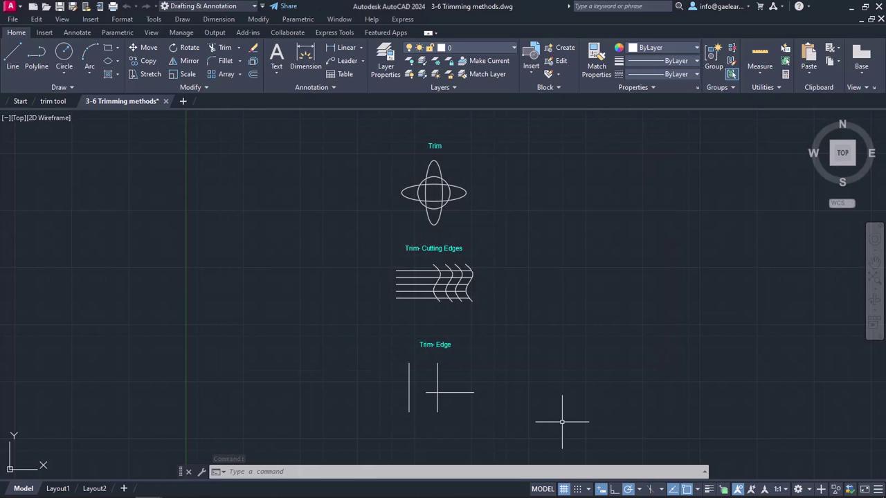
left_click(259, 20)
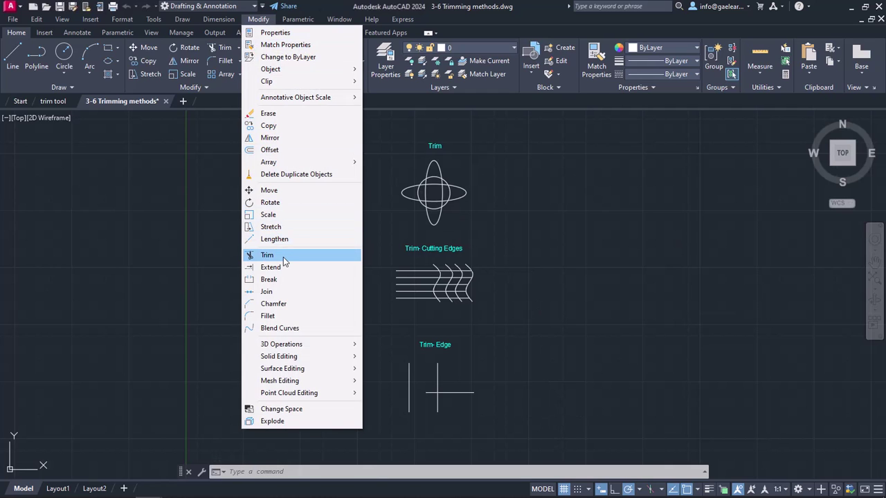
key("Escape")
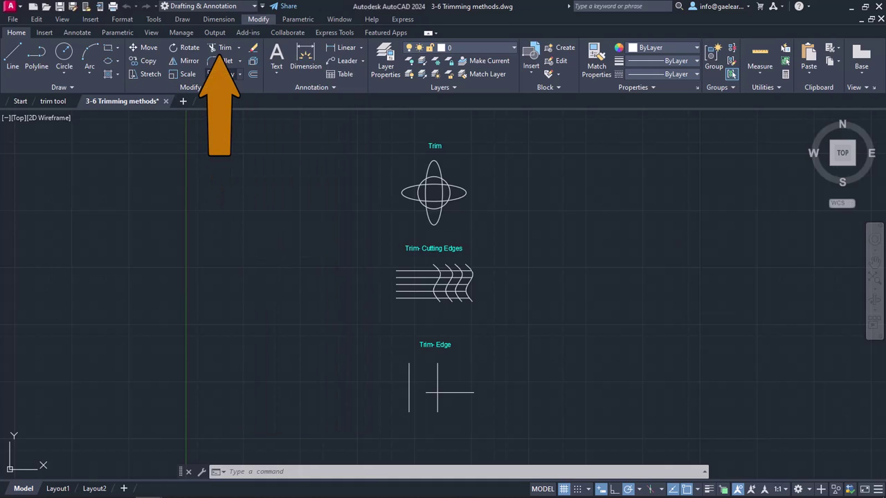
With all objects as Trim cutting edges, cut away the circle's right arc and the first ellipse segments inside the figure under the Trim heading.
left_click(220, 46)
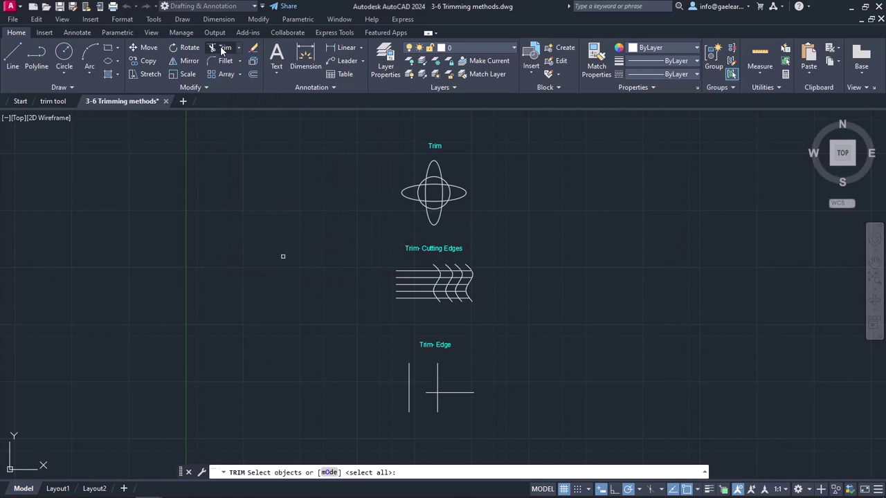
key("Return")
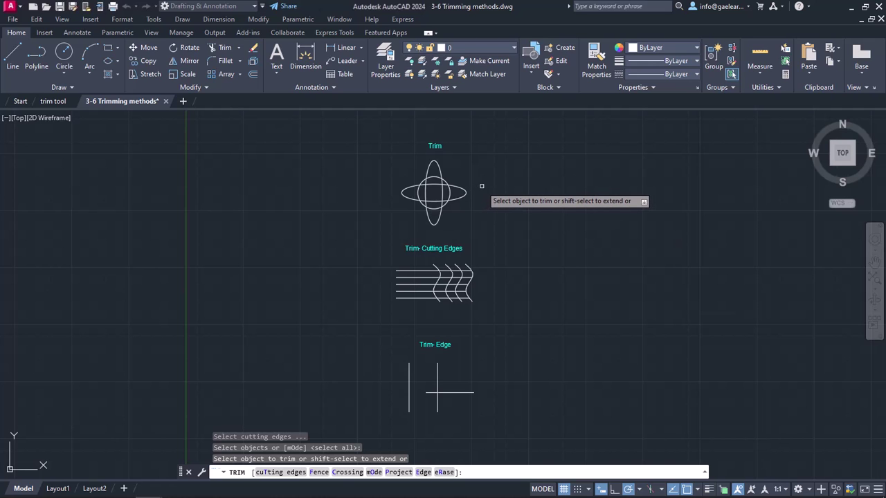
scroll(481, 186, "up", 6)
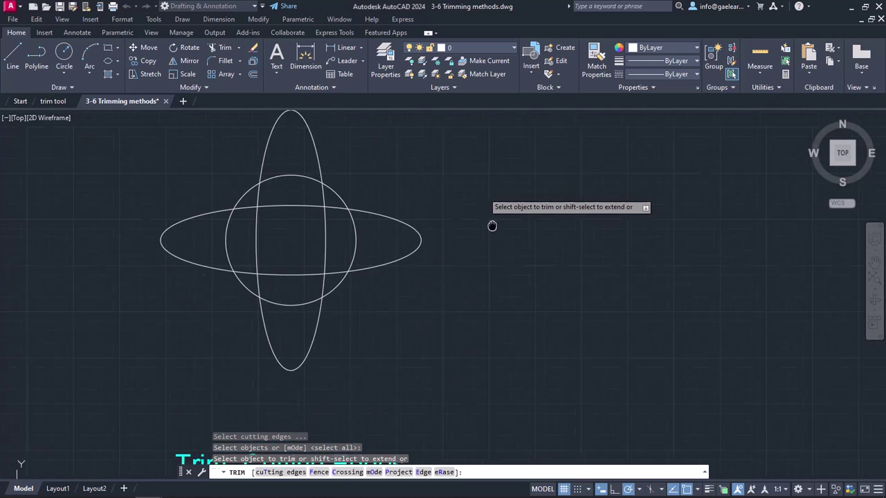
middle_click_drag(609, 292, 617, 297)
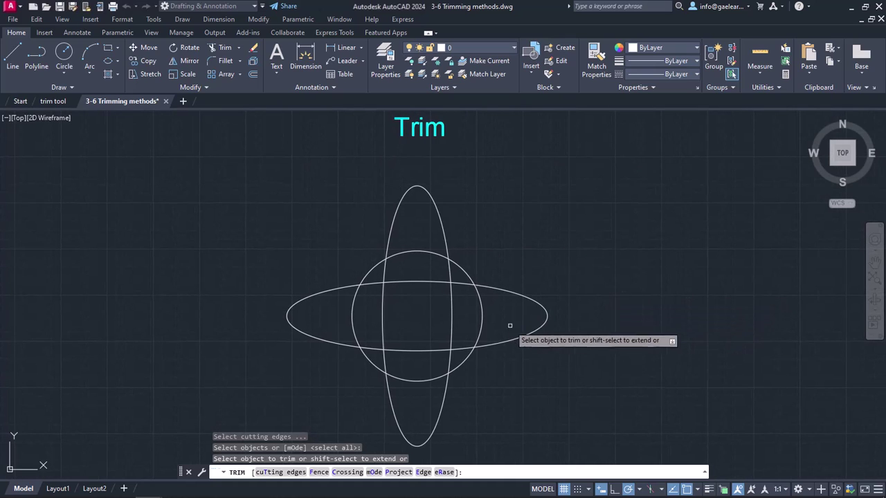
left_click(479, 313)
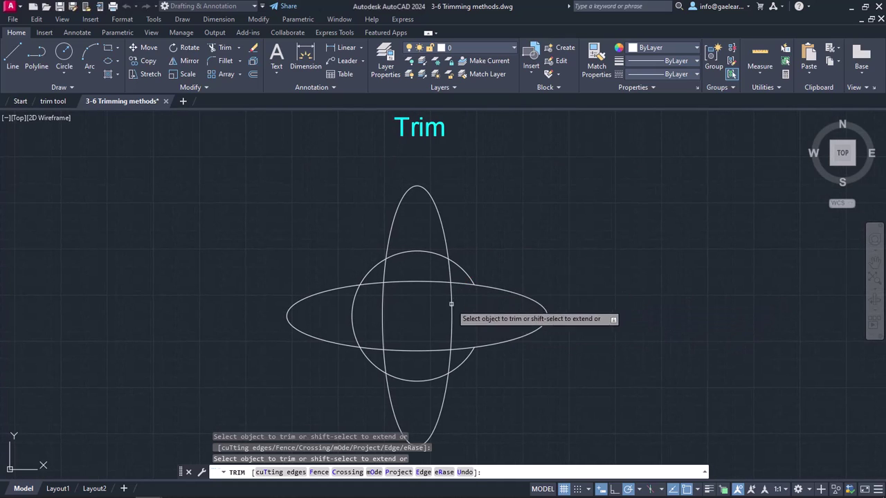
left_click(451, 313)
left_click(435, 281)
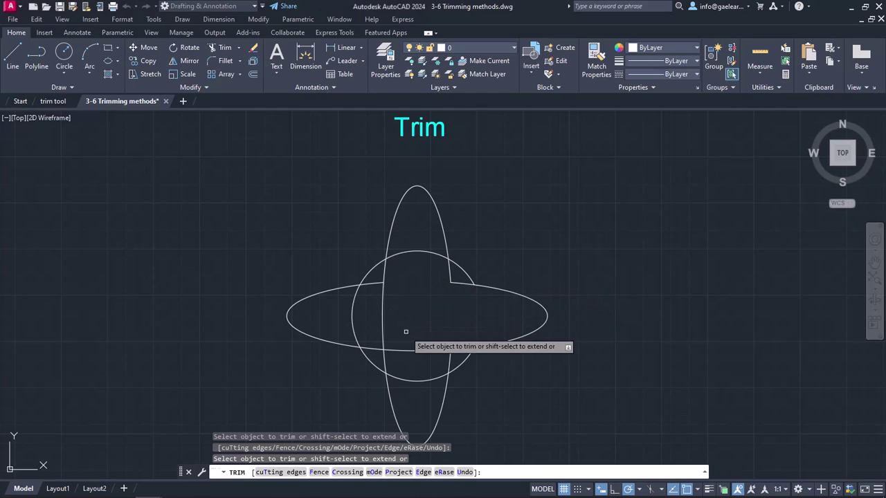
left_click(460, 346)
left_click(456, 349)
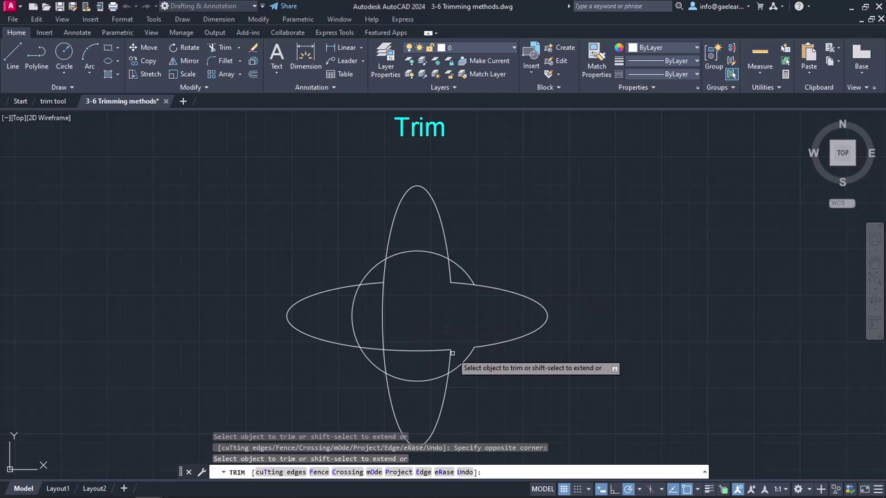
Trim the remaining interior ellipse segments and the circle's arcs inside the lobes, leaving only the four-lobed outer outline.
left_click(456, 282)
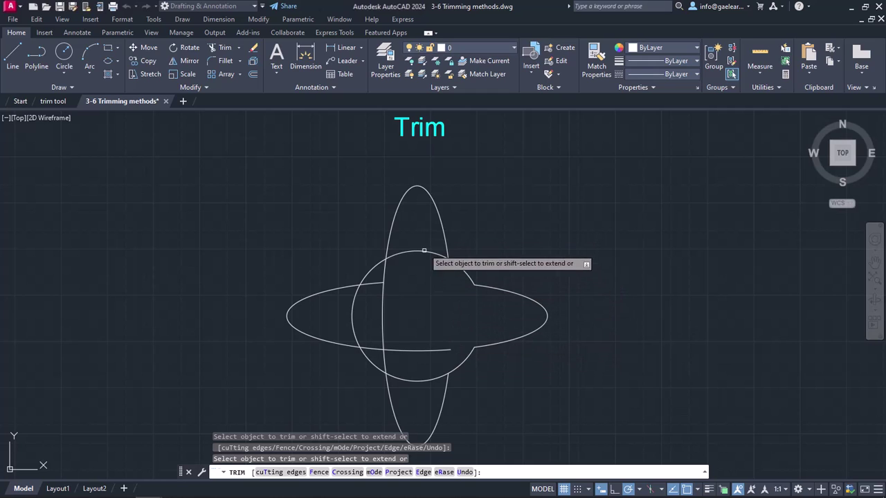
left_click(438, 256)
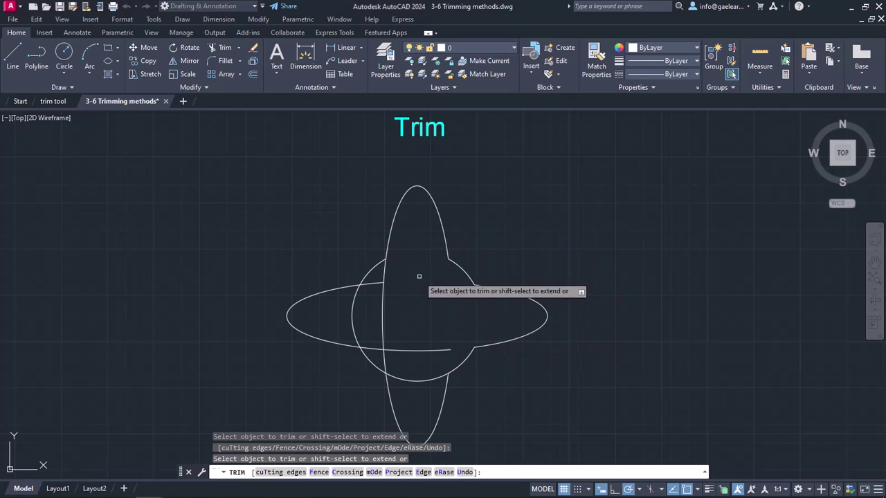
left_click(419, 277)
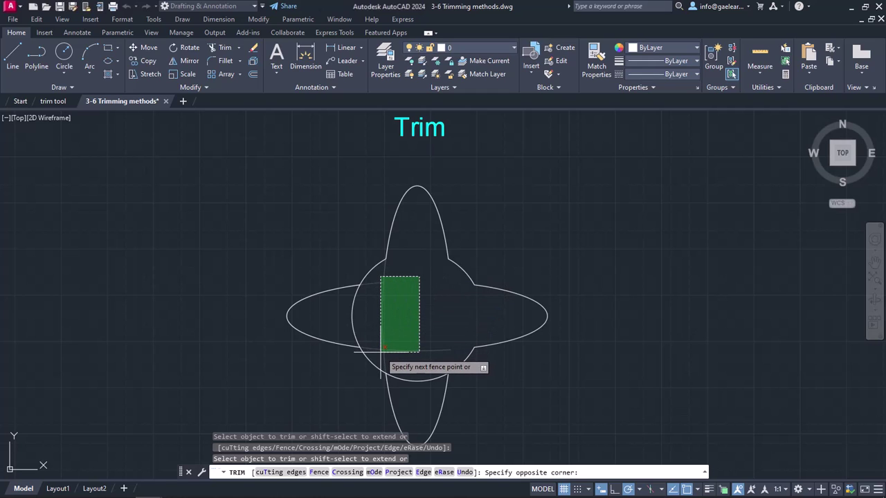
left_click(380, 351)
left_click(358, 315)
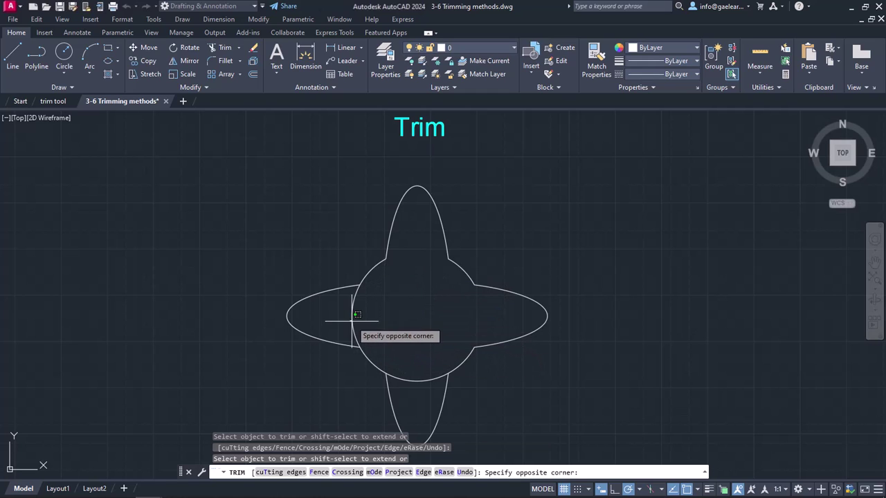
left_click(415, 349)
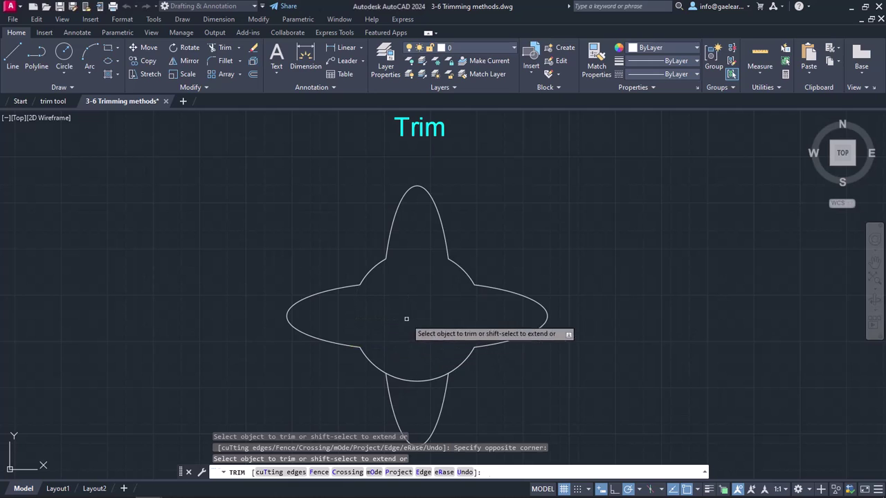
left_click(422, 381)
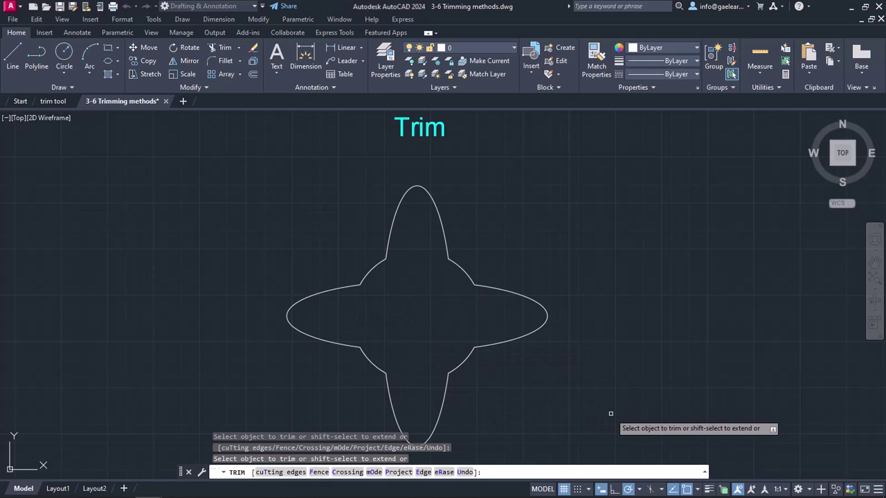
key("Return")
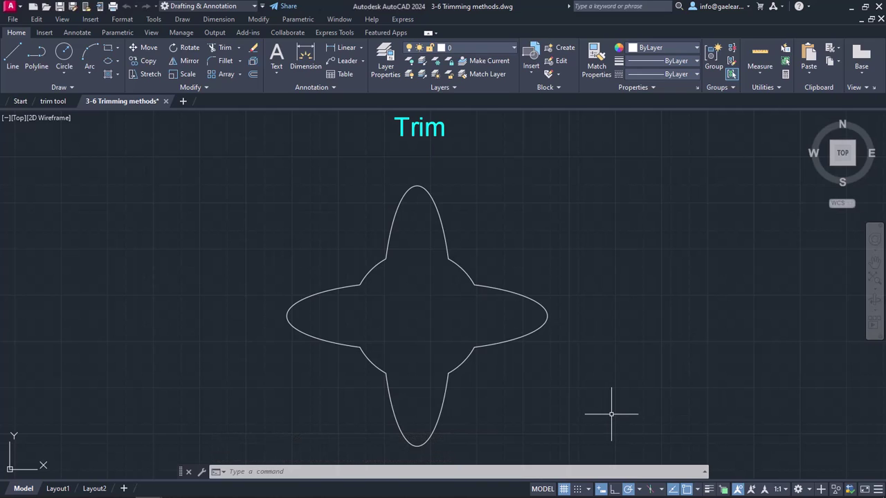
Try trimming the five horizontal lines in the Cutting Edges example section by section up to the second wavy curve, and undo the trim.
mouse_move(611, 414)
middle_mouse_down()
mouse_move(600, 348)
mouse_move(618, 174)
mouse_move(618, 72)
middle_mouse_up()
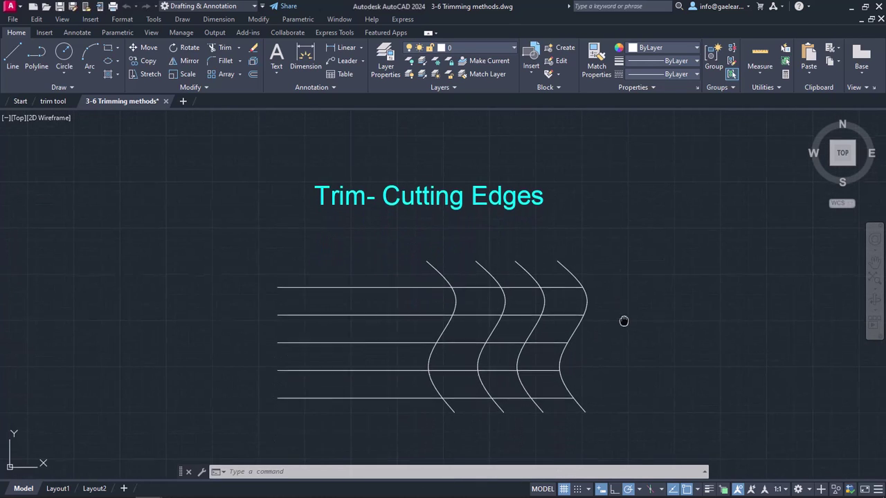
middle_click_drag(624, 321, 615, 313)
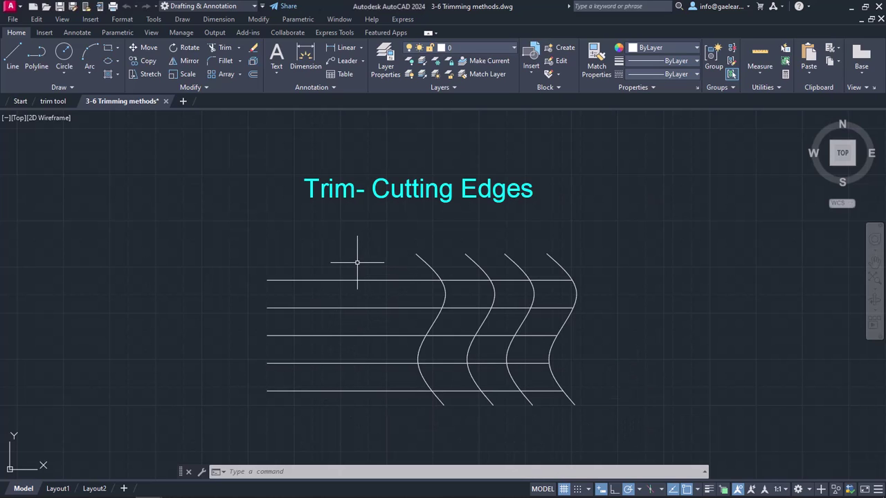
type("tr")
key("Return")
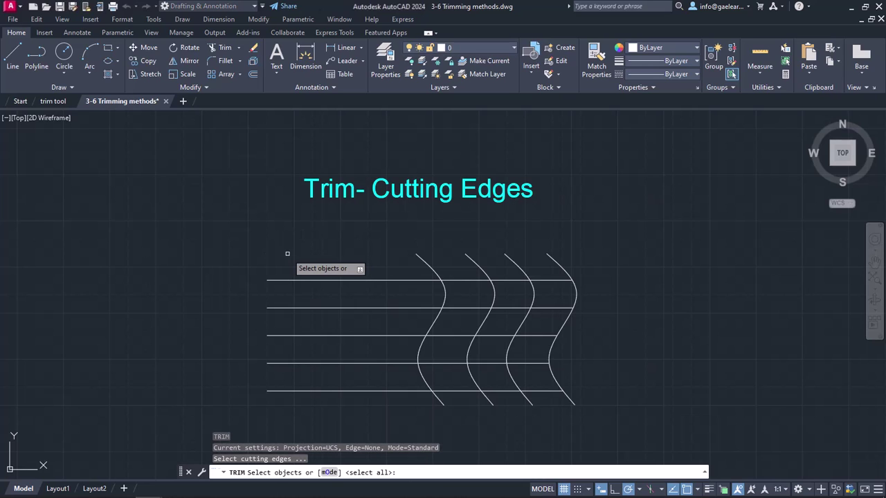
key("Return")
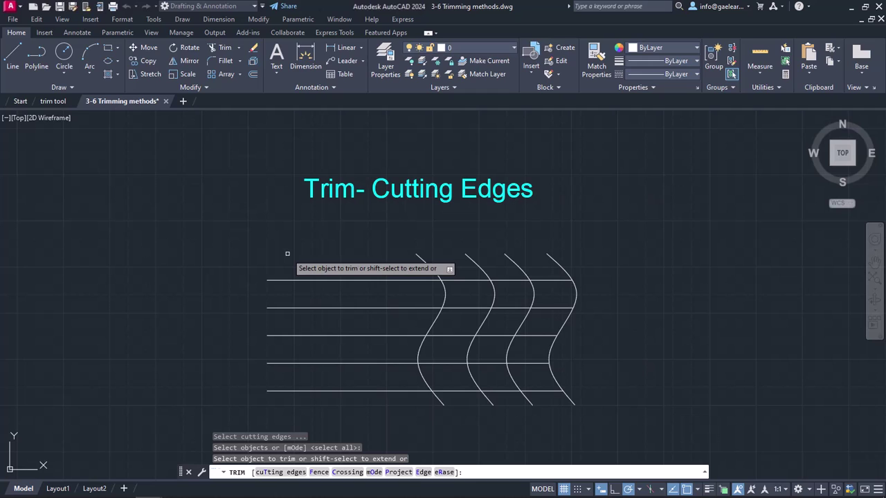
left_click(336, 252)
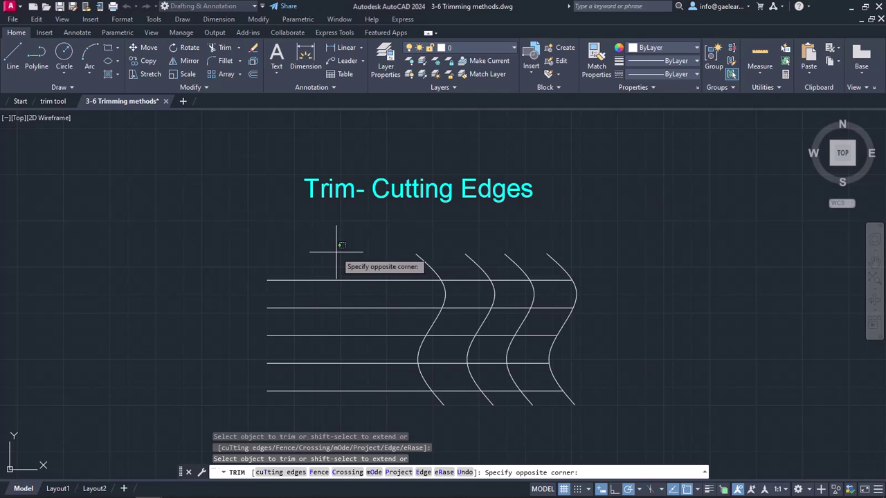
left_click(312, 405)
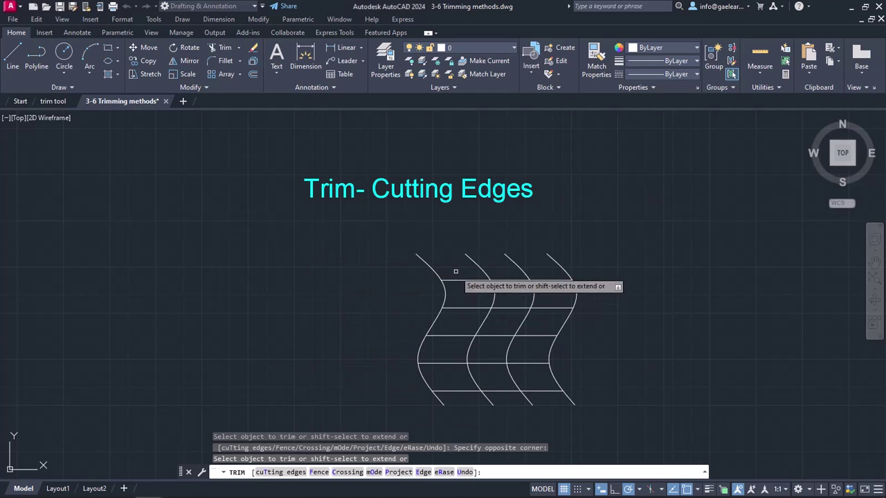
left_click_drag(459, 267, 453, 393)
key("Return")
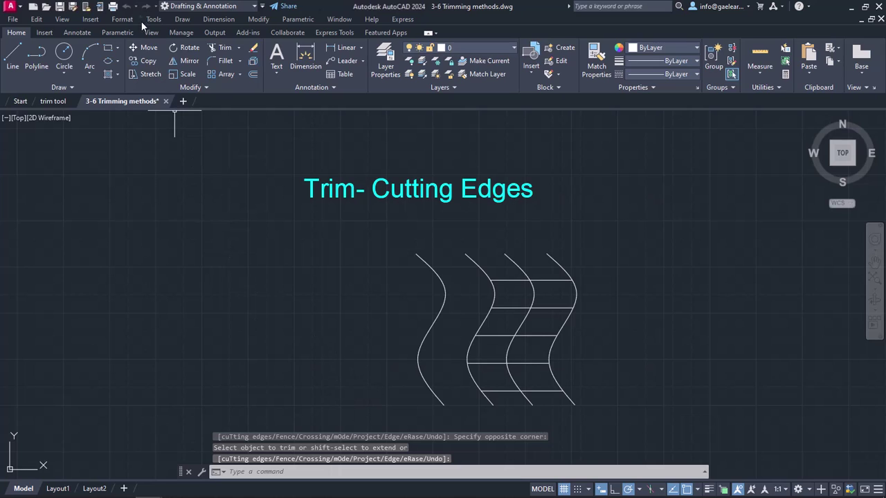
key("ctrl+z")
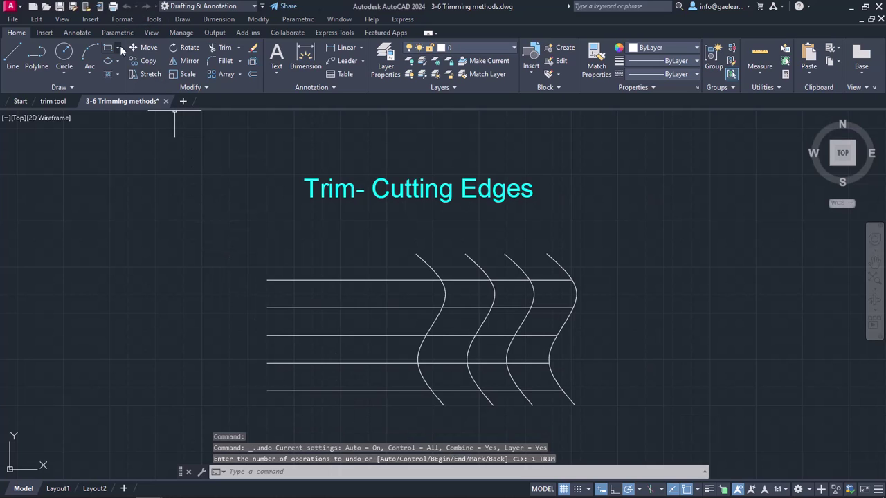
Trim all five horizontal lines back to the second wavy curve in one crossing selection, using only that curve as the cutting edge.
left_click(220, 52)
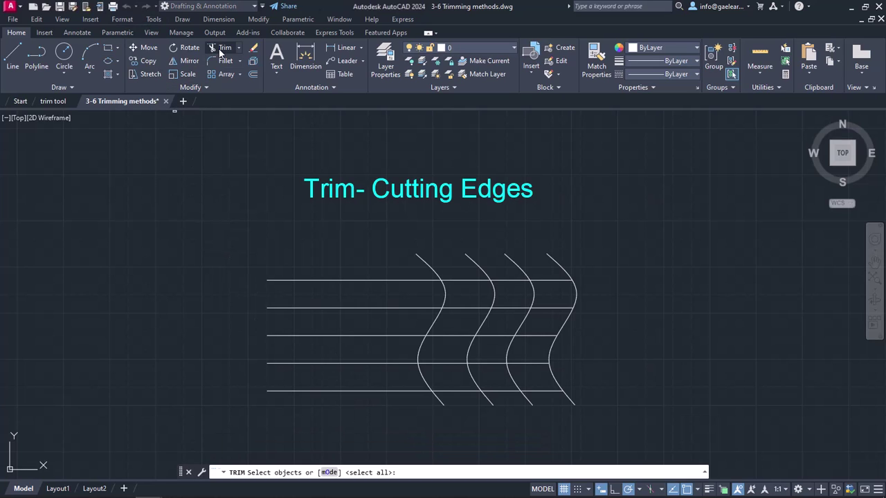
key("Return")
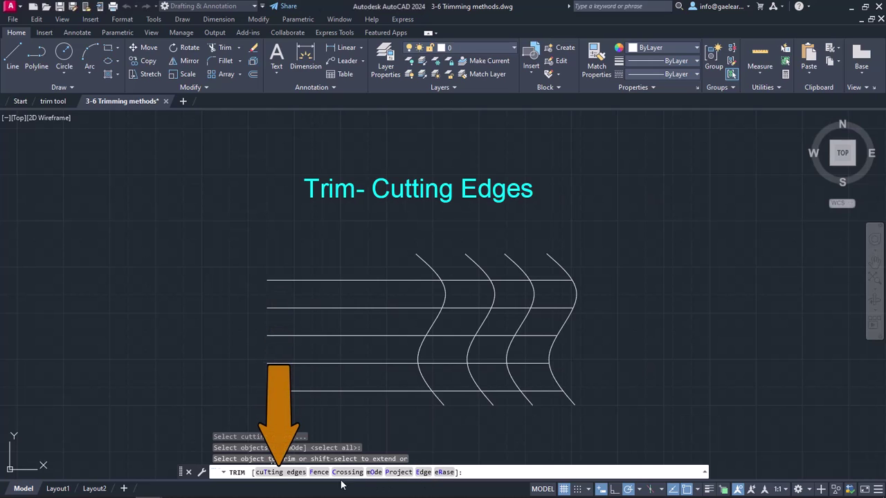
left_click(296, 474)
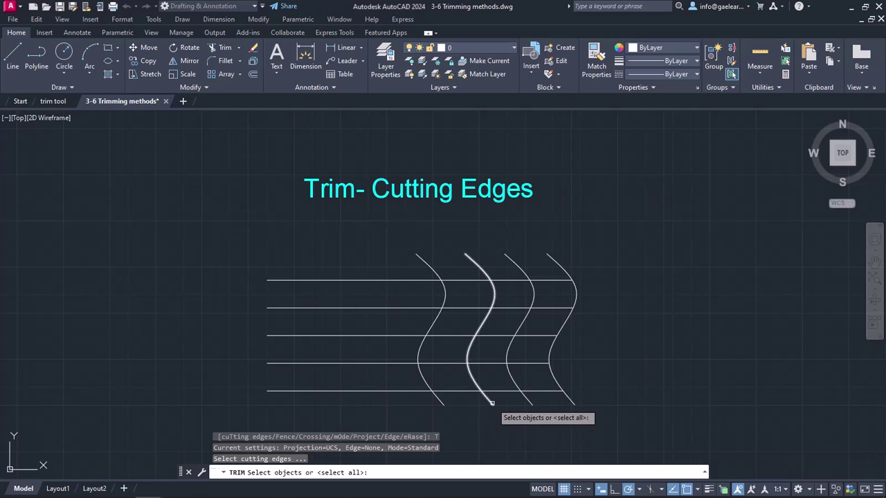
left_click(476, 349)
key("Return")
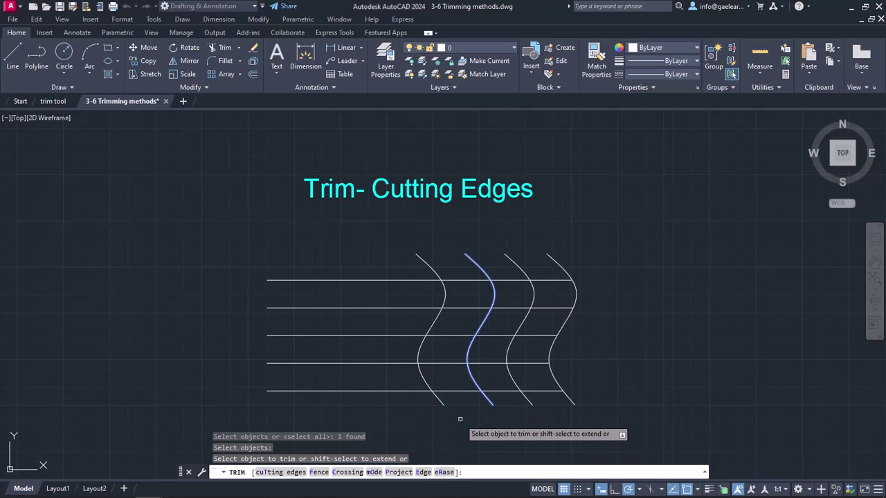
left_click(459, 418)
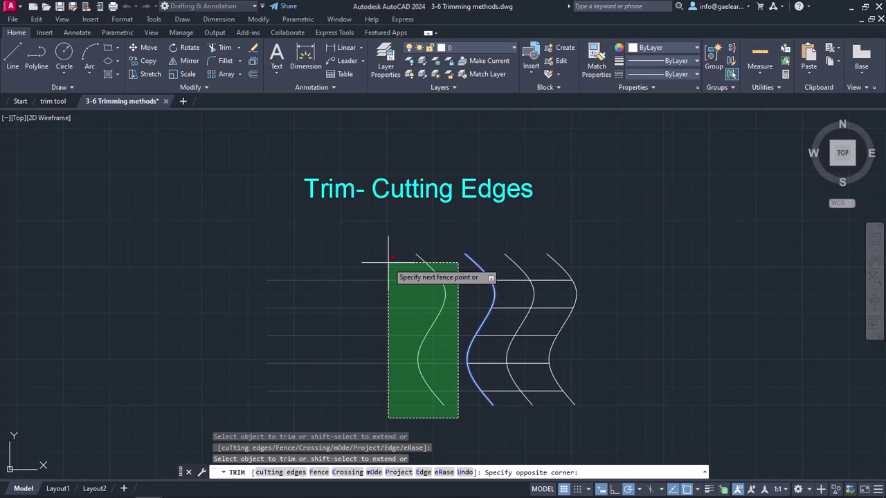
left_click(518, 256)
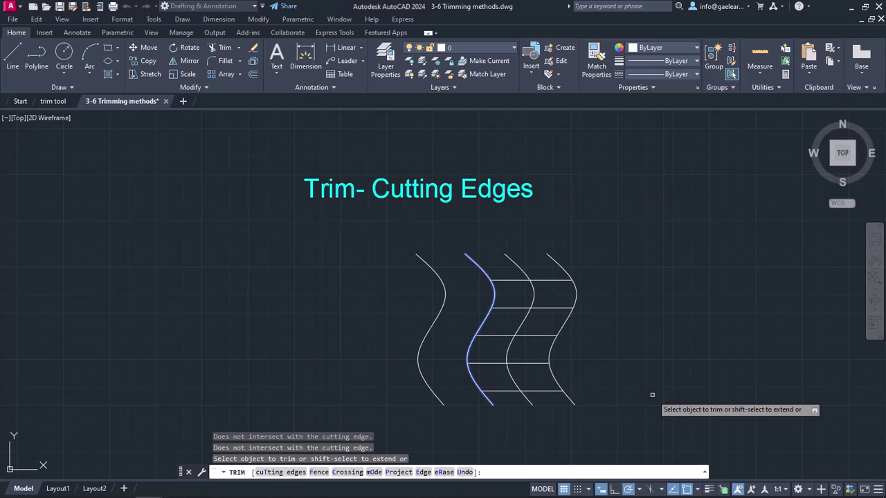
key("Return")
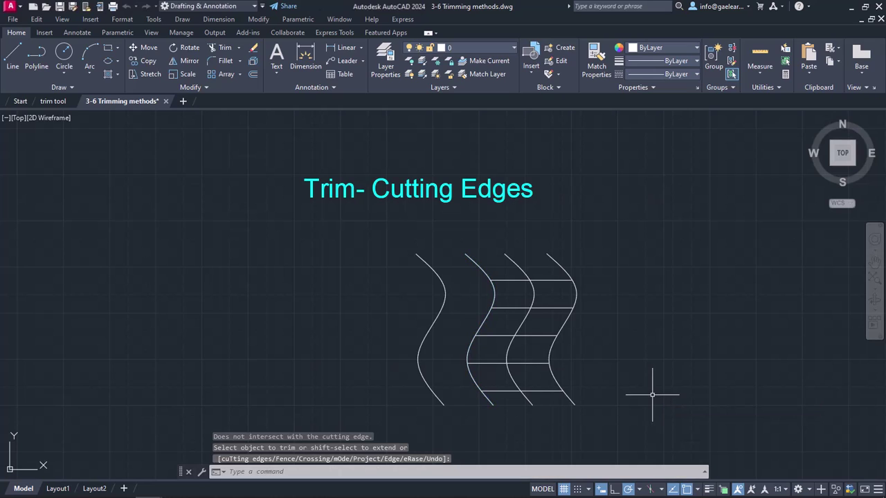
Under the Trim- Edge heading, trim the left vertical line's upper part to the horizontal line's implied extension, using all cutting edges and Edge mode Extend.
middle_click_drag(652, 396, 623, 166)
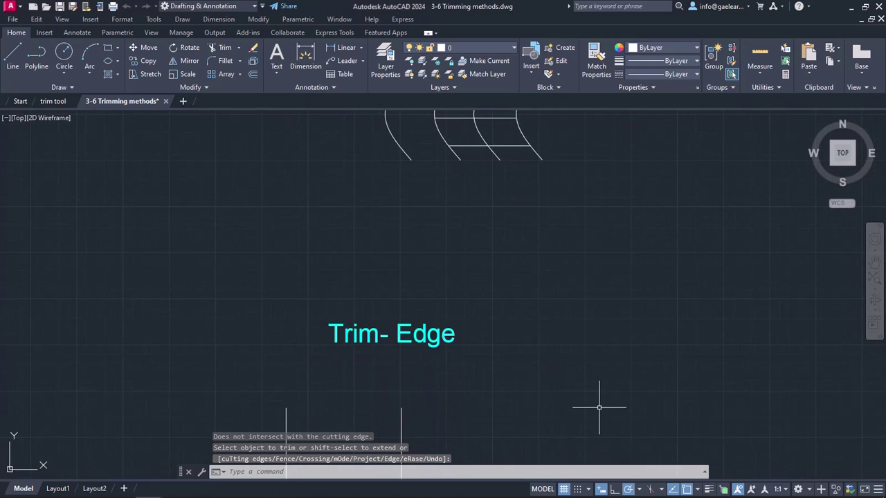
middle_click_drag(599, 411, 618, 212)
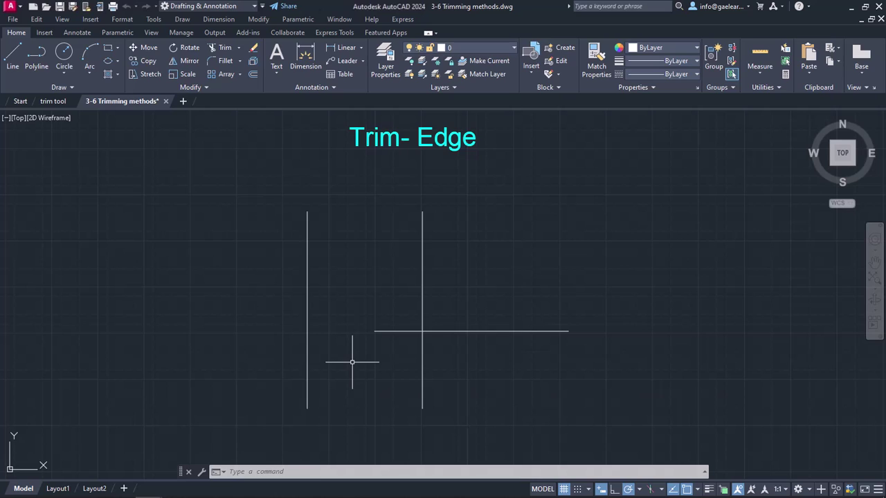
type("tr")
key("Return")
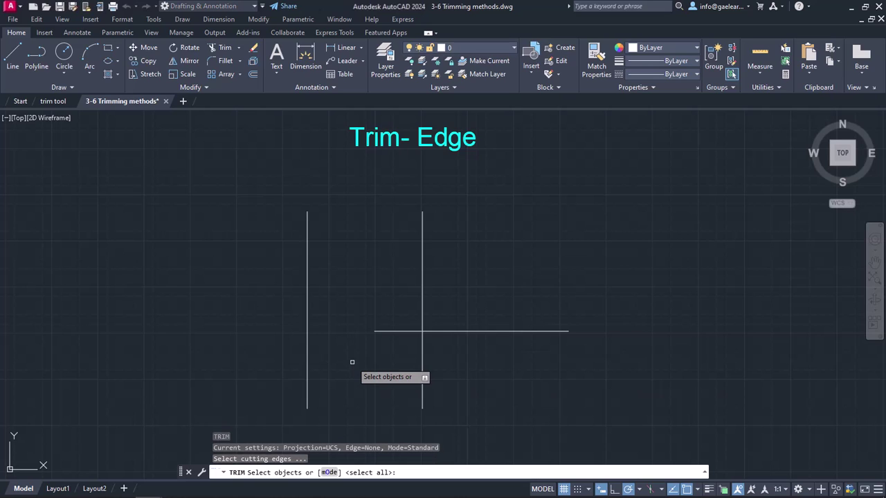
key("Return")
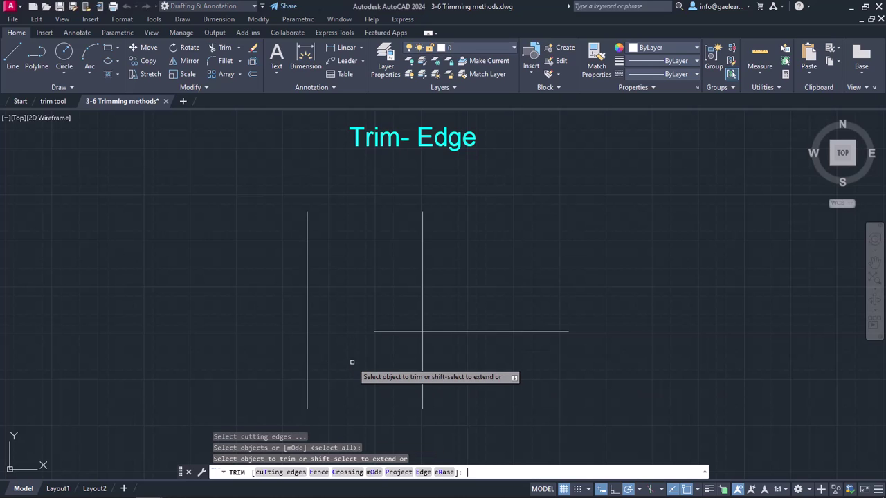
left_click(423, 472)
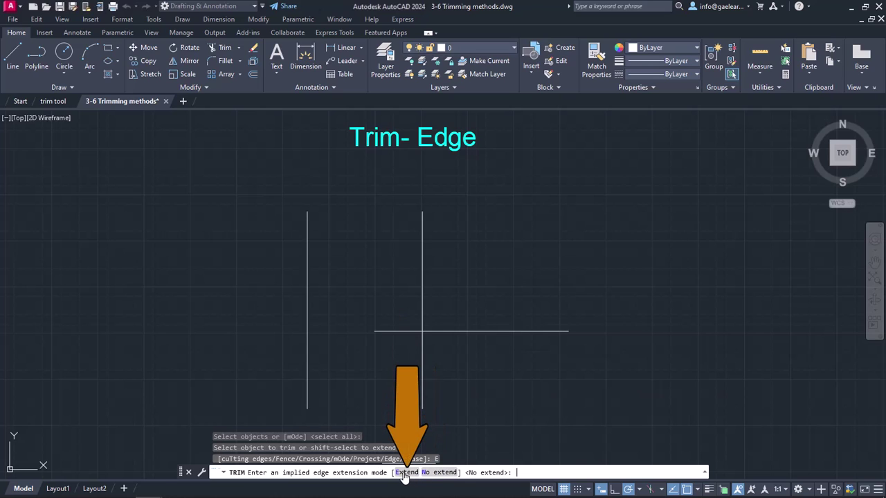
left_click(406, 473)
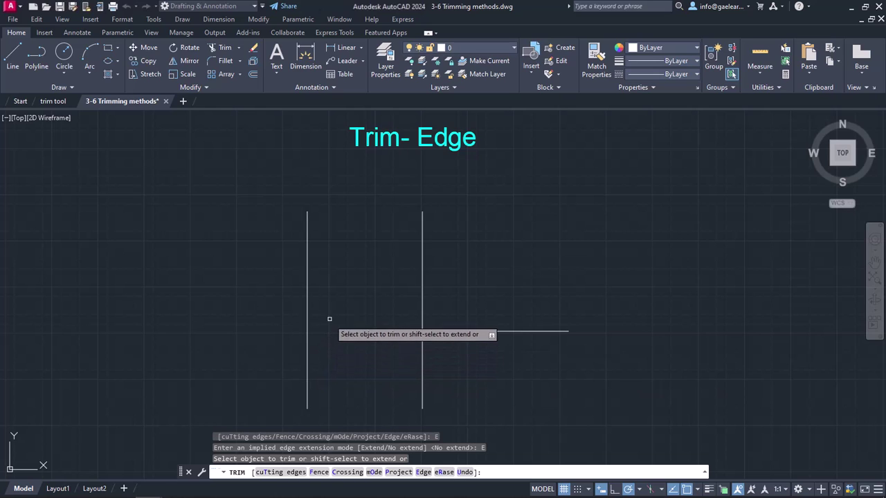
left_click(308, 273)
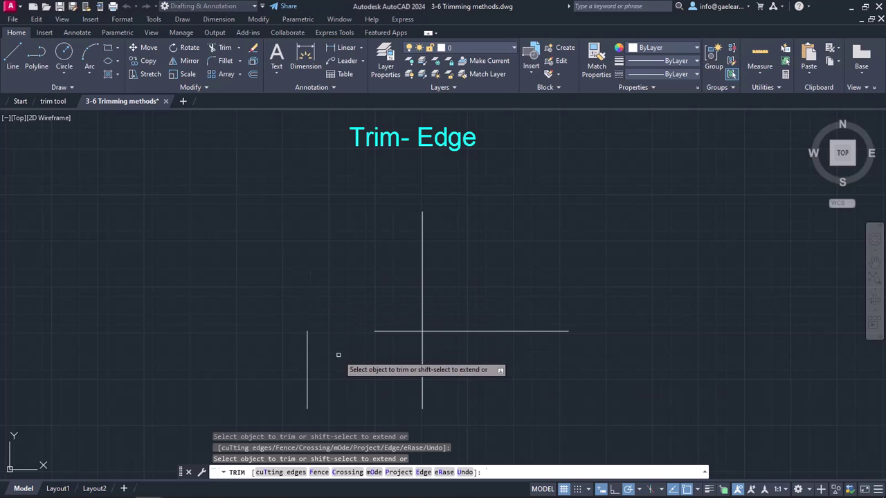
key("Return")
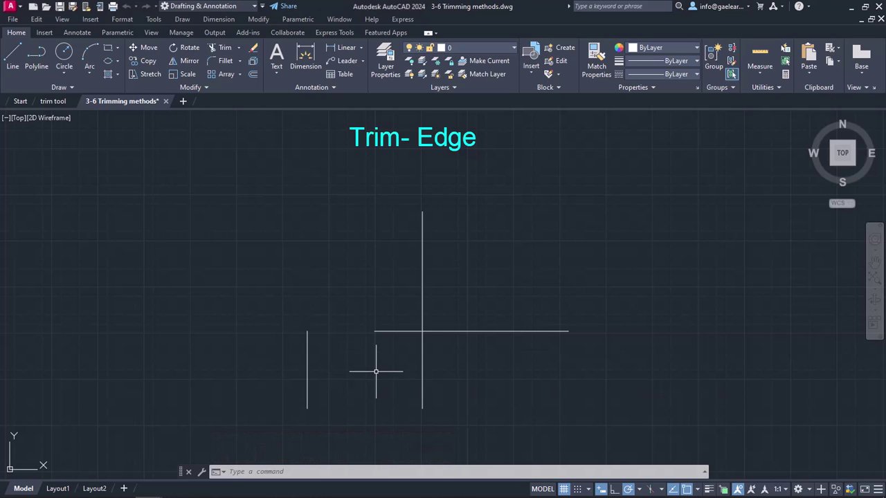
Set the Trim command's implied edge extension mode back to No extend and end the command.
key("space")
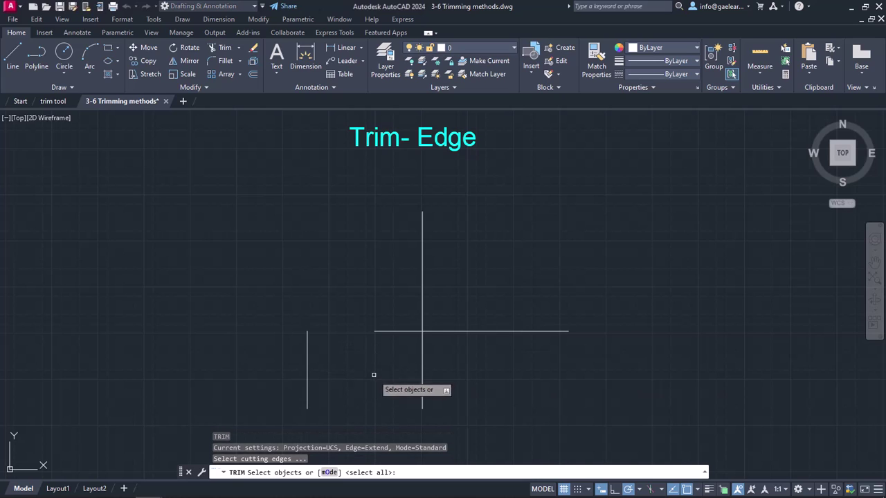
key("Return")
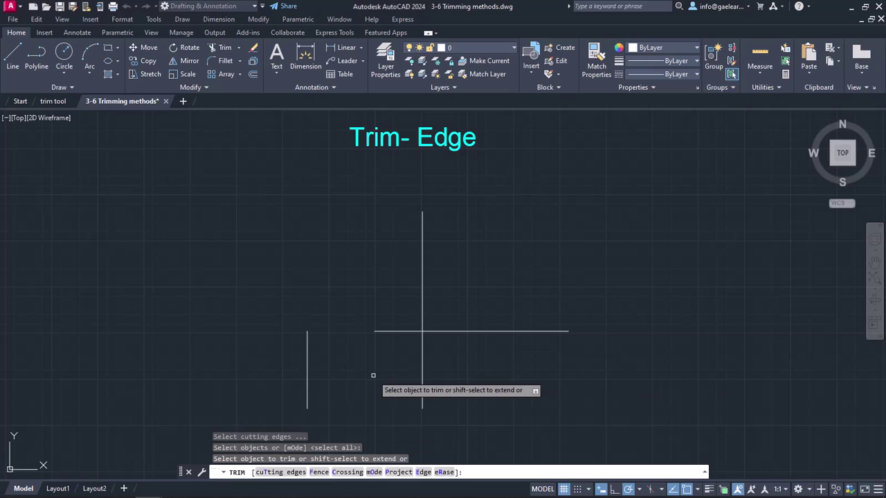
left_click(425, 472)
left_click(429, 472)
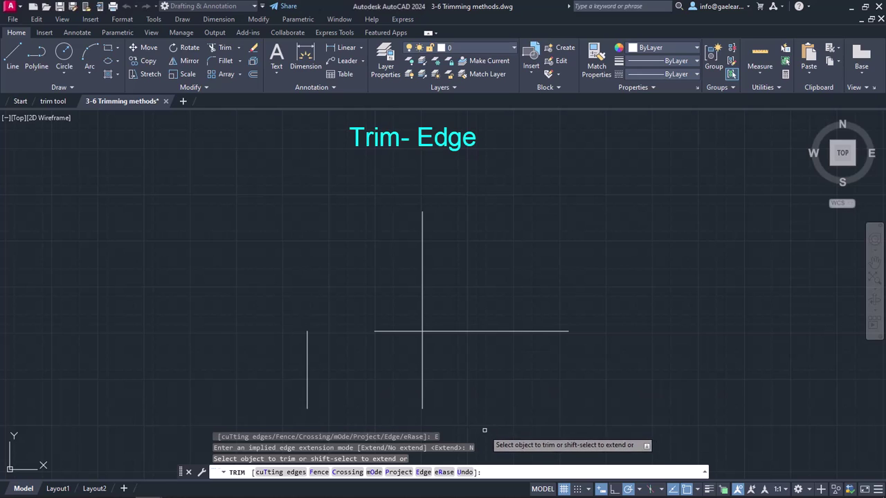
key("Return")
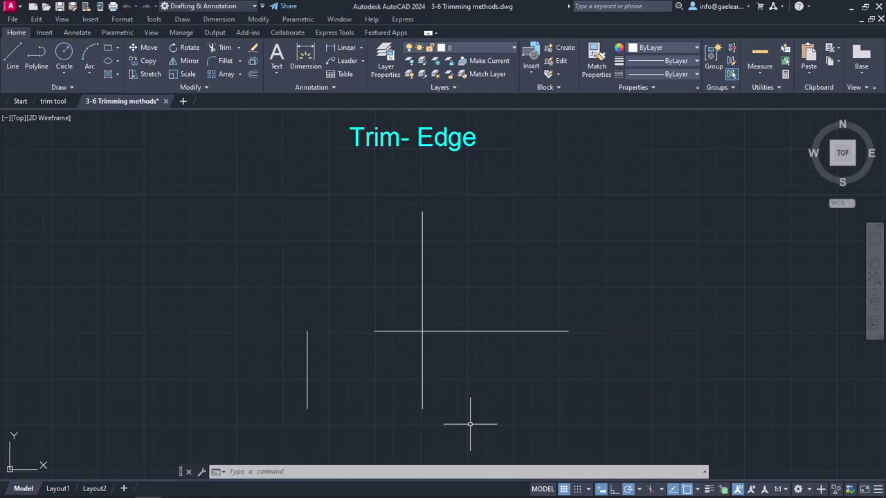
Restart Trim in the Trim- Edge example with all objects as cutting edges.
type("tr")
key("Return")
key("Return")
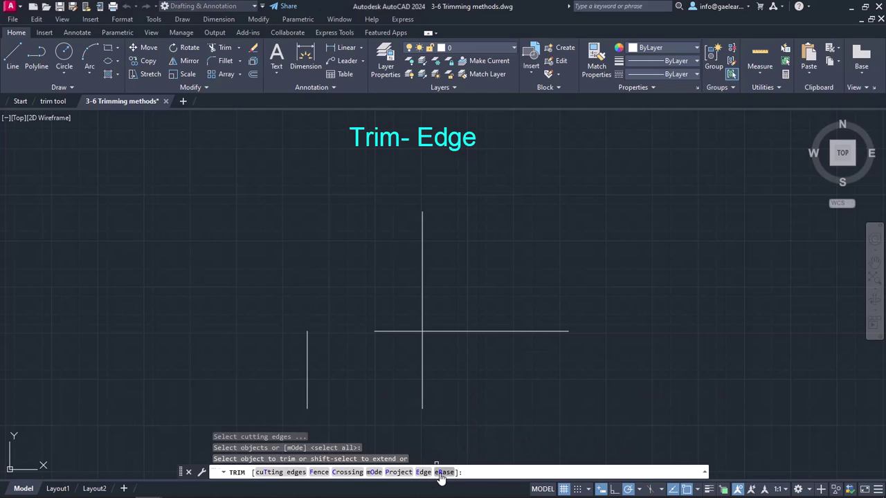